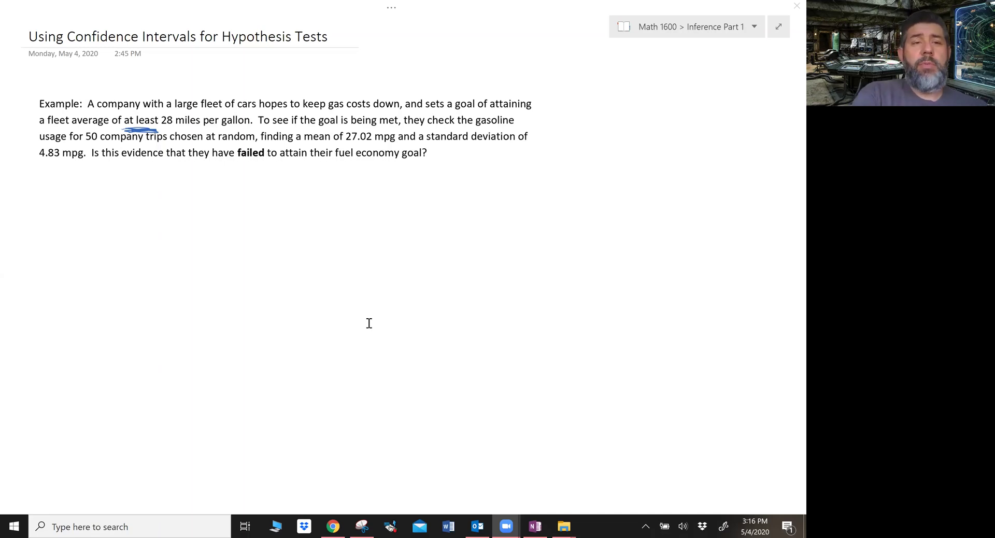
# Step: Bring the OneNote window in front of Zoom to show the fuel-economy example page
pyautogui.click(369, 323)
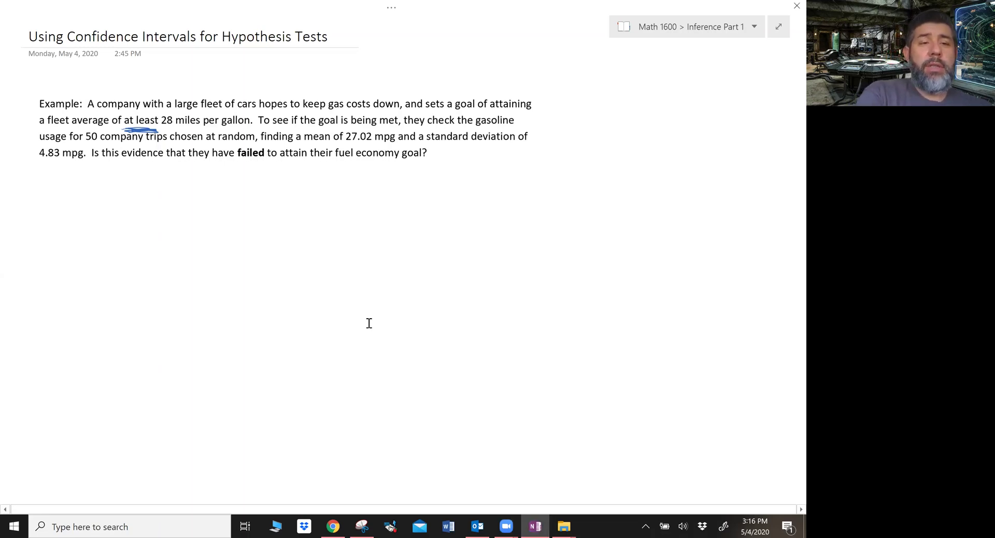
# Step: Handwrite the null hypothesis 'H₀: μ = 28 mpg' below the problem
pyautogui.moveTo(66, 176); pyautogui.dragTo(71, 200)
pyautogui.moveTo(64, 192)
pyautogui.mouseDown()
pyautogui.moveTo(77, 191)
pyautogui.moveTo(93, 213)
pyautogui.mouseUp()
pyautogui.click(88, 186)
pyautogui.click(88, 190)
pyautogui.moveTo(106, 181)
pyautogui.mouseDown()
pyautogui.moveTo(119, 195)
pyautogui.moveTo(140, 185)
pyautogui.mouseUp()
pyautogui.moveTo(132, 192); pyautogui.dragTo(140, 190)
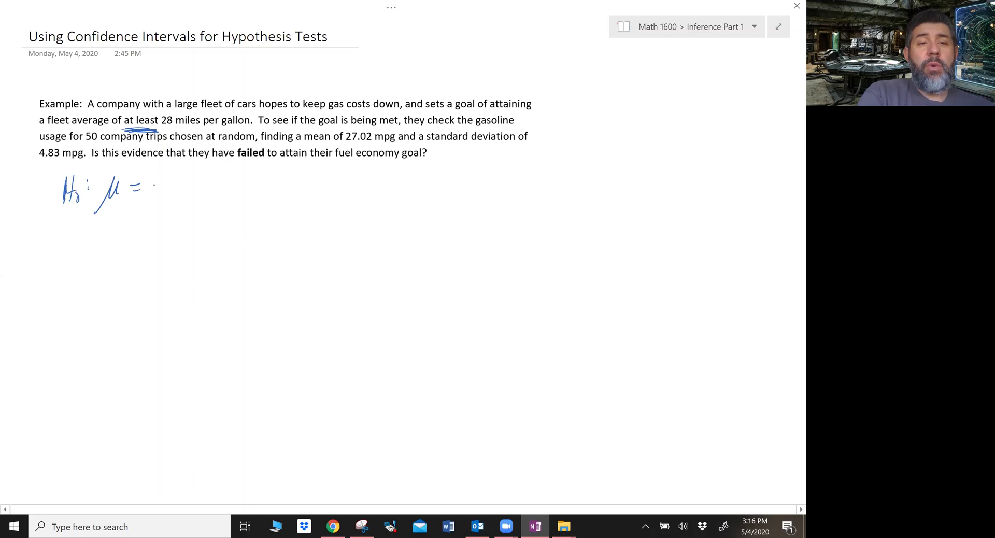
pyautogui.moveTo(150, 185)
pyautogui.mouseDown()
pyautogui.moveTo(160, 198)
pyautogui.moveTo(165, 182)
pyautogui.moveTo(205, 203)
pyautogui.moveTo(198, 208)
pyautogui.mouseUp()
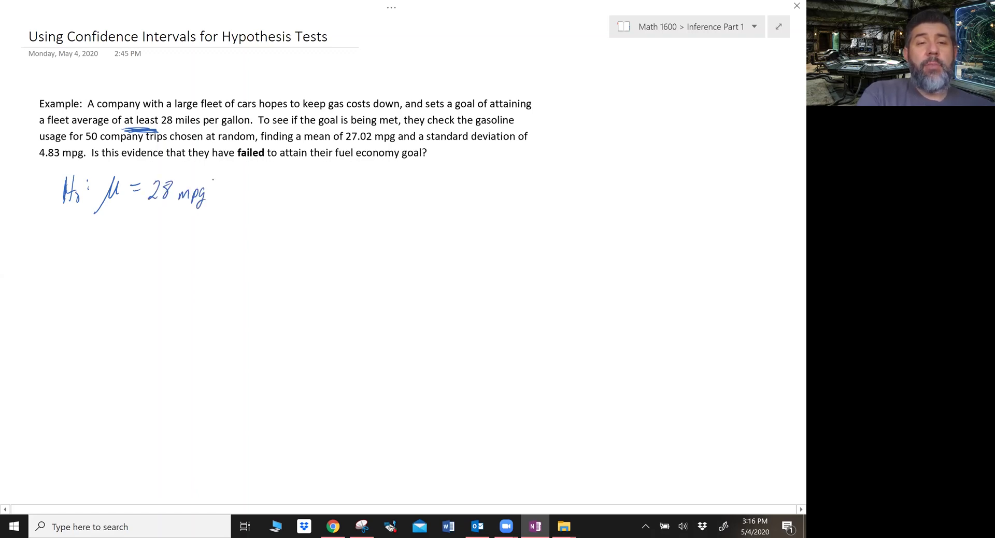
# Step: Ink 'μ: mean mpg for all cars in the company' to the right of H₀
pyautogui.moveTo(300, 181)
pyautogui.mouseDown()
pyautogui.moveTo(283, 203)
pyautogui.moveTo(367, 186)
pyautogui.moveTo(400, 204)
pyautogui.mouseUp()
pyautogui.moveTo(432, 174)
pyautogui.mouseDown()
pyautogui.moveTo(426, 192)
pyautogui.moveTo(511, 189)
pyautogui.mouseUp()
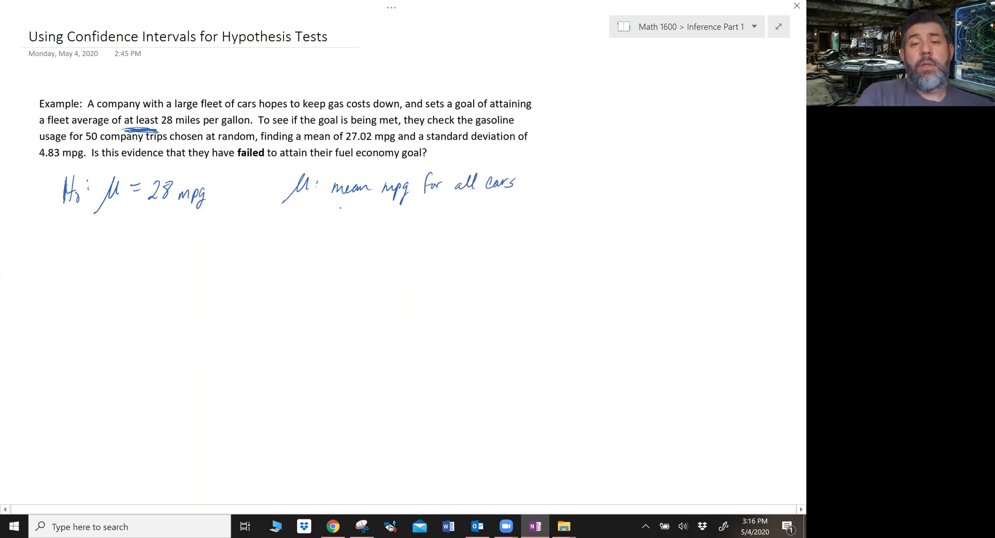
pyautogui.moveTo(338, 207)
pyautogui.mouseDown()
pyautogui.moveTo(379, 211)
pyautogui.moveTo(452, 222)
pyautogui.mouseUp()
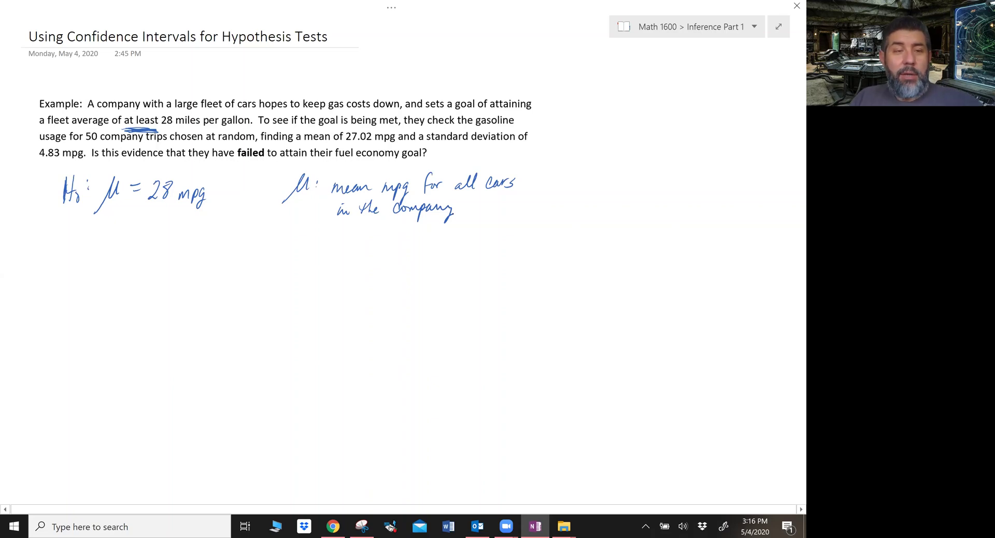
# Step: Begin the alternative hypothesis by writing 'Ha' on a new line under H₀
pyautogui.moveTo(67, 229)
pyautogui.mouseDown()
pyautogui.moveTo(63, 254)
pyautogui.moveTo(119, 234)
pyautogui.mouseUp()
pyautogui.click(79, 247)
pyautogui.click(95, 255)
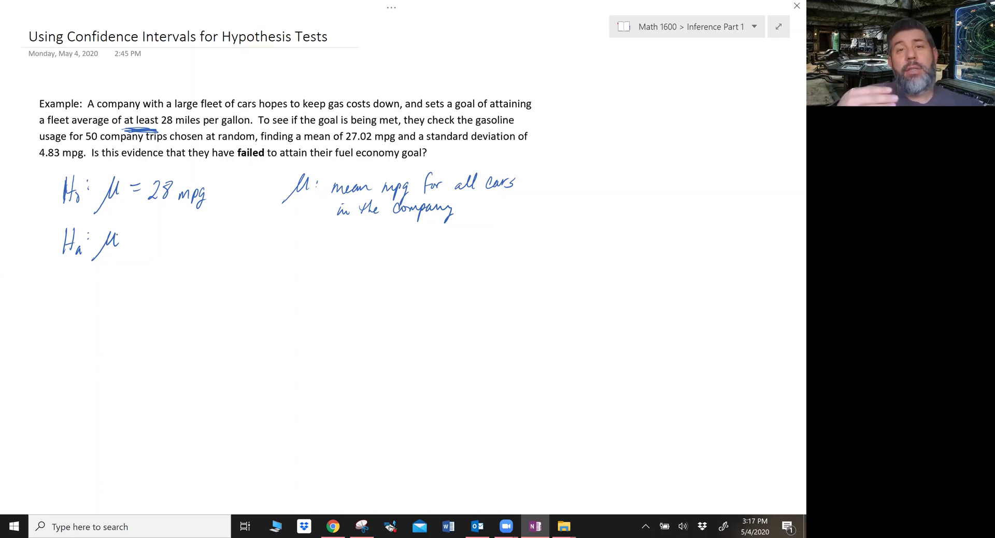
# Step: Finish Ha as 'μ < 28 mpg' and circle the word 'failed' in the problem
pyautogui.moveTo(132, 234)
pyautogui.mouseDown()
pyautogui.moveTo(127, 240)
pyautogui.moveTo(159, 247)
pyautogui.mouseUp()
pyautogui.moveTo(169, 231)
pyautogui.mouseDown()
pyautogui.moveTo(161, 247)
pyautogui.moveTo(196, 256)
pyautogui.mouseUp()
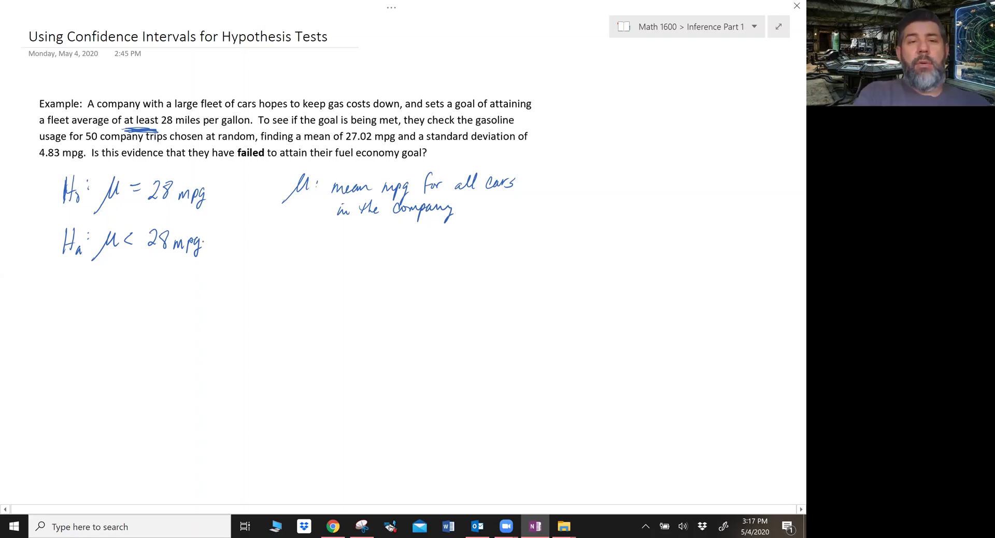
pyautogui.moveTo(274, 148)
pyautogui.mouseDown()
pyautogui.moveTo(245, 162)
pyautogui.moveTo(271, 146)
pyautogui.mouseUp()
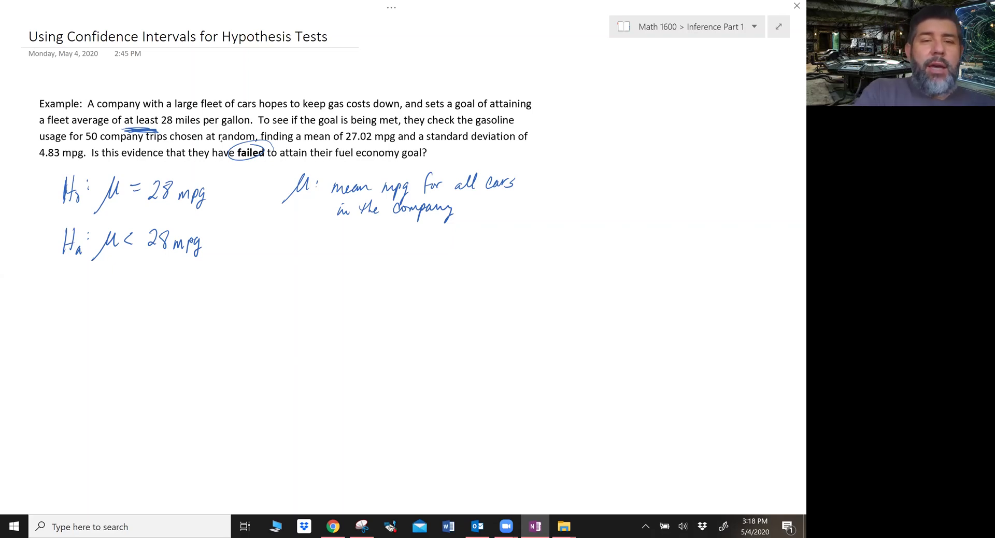
# Step: Handwrite the sample statistics n=50, x̄=27.02, sₓ=4.83 below μ's definition
pyautogui.moveTo(271, 262); pyautogui.dragTo(278, 261)
pyautogui.moveTo(284, 255); pyautogui.dragTo(290, 260)
pyautogui.moveTo(307, 247); pyautogui.dragTo(346, 256)
pyautogui.moveTo(347, 247)
pyautogui.mouseDown()
pyautogui.moveTo(341, 256)
pyautogui.moveTo(349, 241)
pyautogui.moveTo(387, 255)
pyautogui.mouseUp()
pyautogui.moveTo(394, 245); pyautogui.dragTo(403, 253)
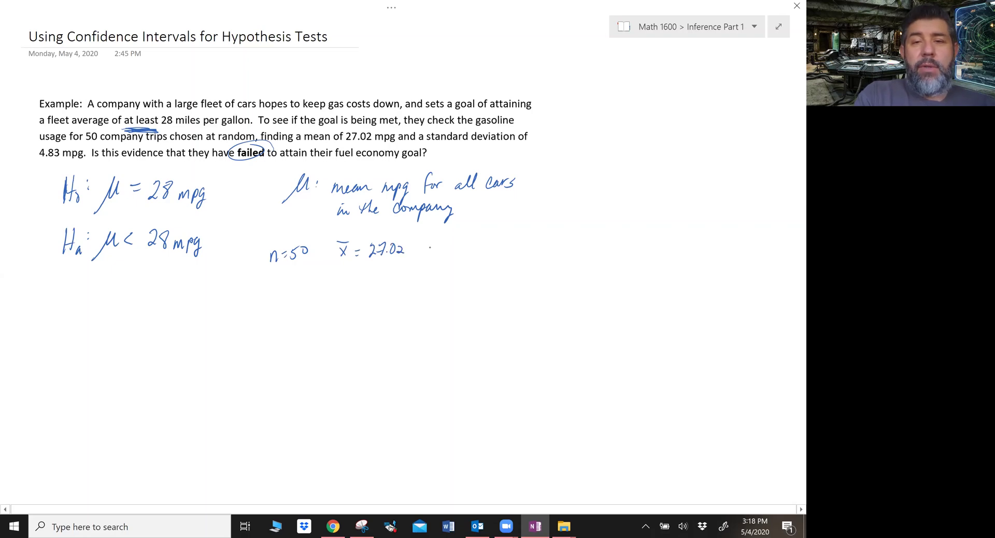
pyautogui.click(436, 254)
pyautogui.moveTo(431, 247)
pyautogui.mouseDown()
pyautogui.moveTo(426, 257)
pyautogui.moveTo(466, 250)
pyautogui.mouseUp()
pyautogui.moveTo(463, 241); pyautogui.dragTo(462, 256)
pyautogui.moveTo(476, 243); pyautogui.dragTo(478, 253)
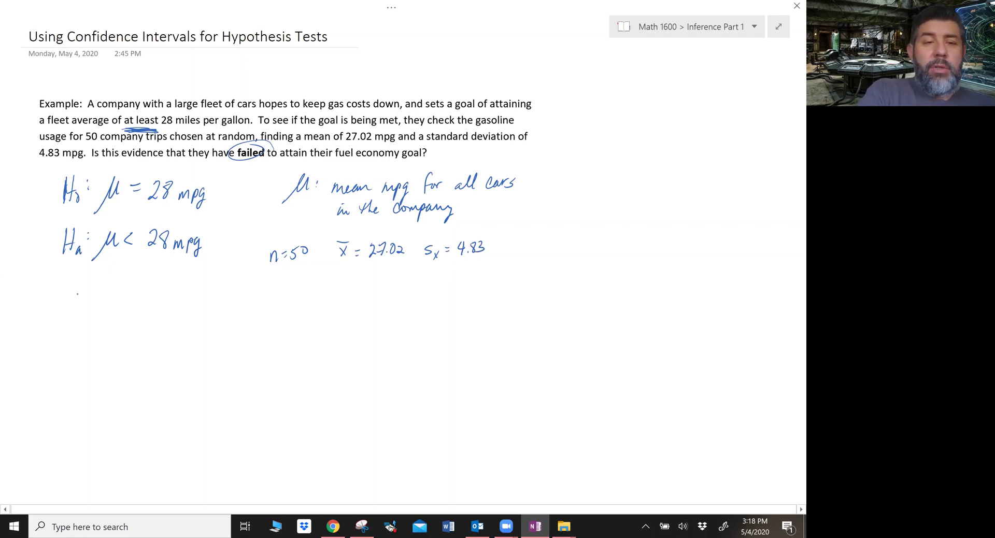
# Step: Ink the 'CI.' heading under the hypotheses
pyautogui.moveTo(75, 296)
pyautogui.mouseDown()
pyautogui.moveTo(69, 309)
pyautogui.moveTo(78, 313)
pyautogui.mouseUp()
pyautogui.moveTo(77, 294); pyautogui.dragTo(92, 292)
pyautogui.moveTo(84, 293)
pyautogui.mouseDown()
pyautogui.moveTo(82, 311)
pyautogui.moveTo(92, 310)
pyautogui.mouseUp()
# Step: Write the significance level 'α = 0.05' after the problem's question
pyautogui.moveTo(441, 151)
pyautogui.mouseDown()
pyautogui.moveTo(440, 159)
pyautogui.moveTo(448, 153)
pyautogui.mouseUp()
pyautogui.moveTo(445, 157); pyautogui.dragTo(447, 157)
pyautogui.moveTo(458, 151)
pyautogui.mouseDown()
pyautogui.moveTo(453, 159)
pyautogui.moveTo(465, 152)
pyautogui.moveTo(471, 160)
pyautogui.mouseUp()
pyautogui.click(465, 152)
pyautogui.moveTo(472, 152); pyautogui.dragTo(477, 151)
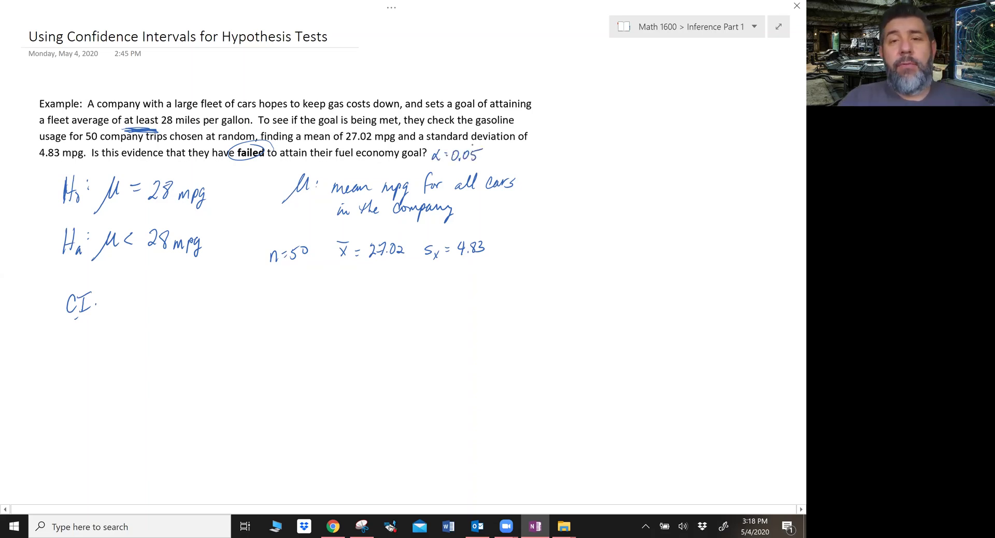